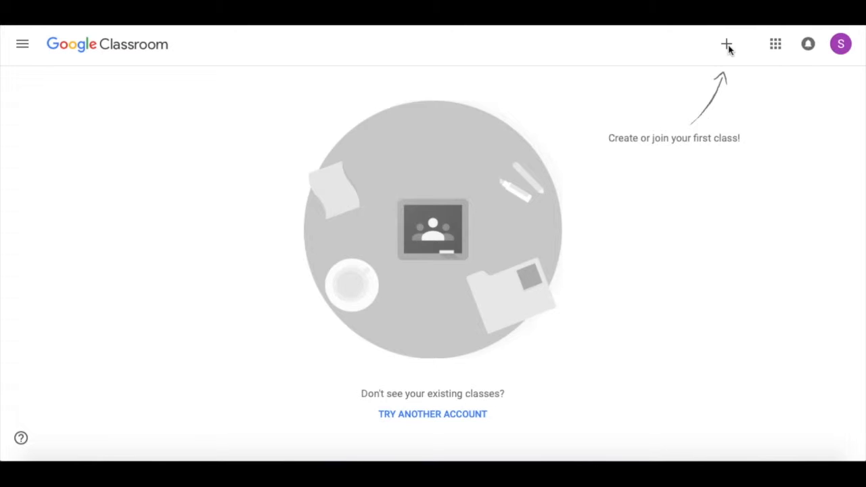
# Start creating a new class and accept the school-use notice to reach the class details form
pyautogui.click(727, 45)
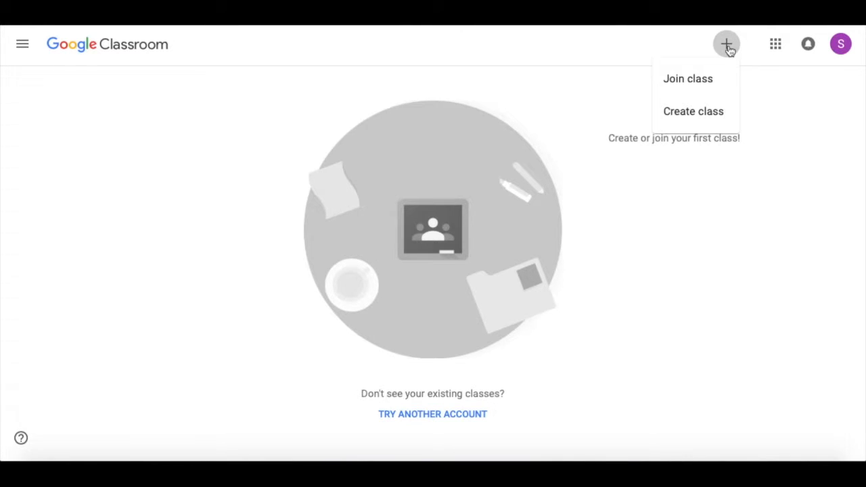
pyautogui.click(683, 112)
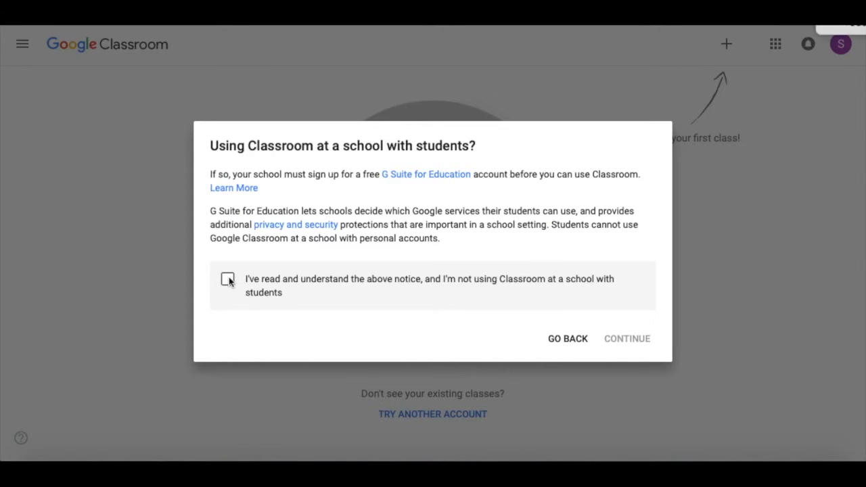
pyautogui.click(229, 281)
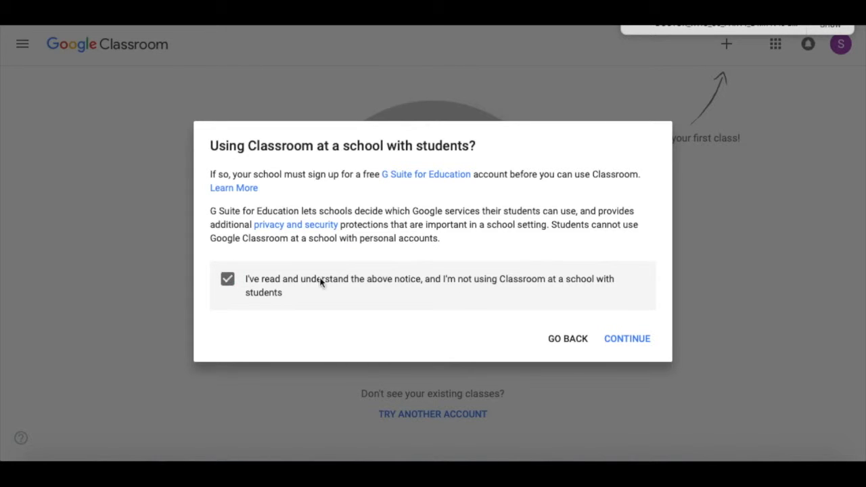
pyautogui.click(628, 340)
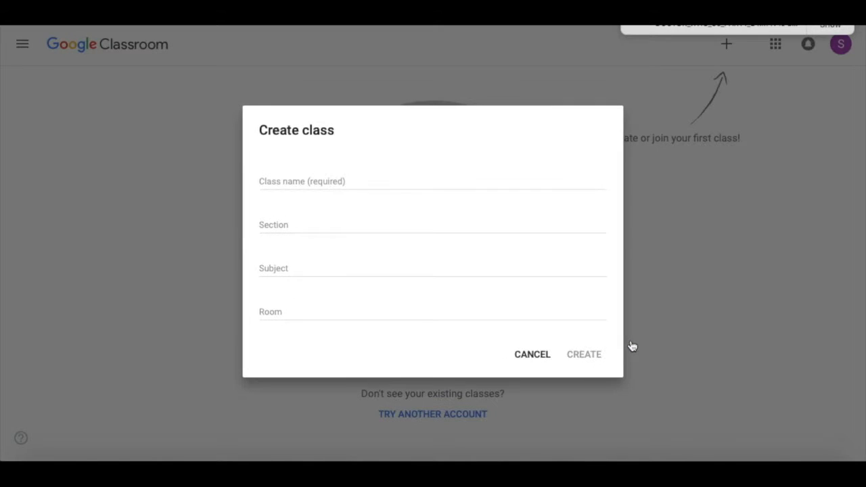
# Enter 'Tutorial' as the class name and leave the Section field empty
pyautogui.click(424, 177)
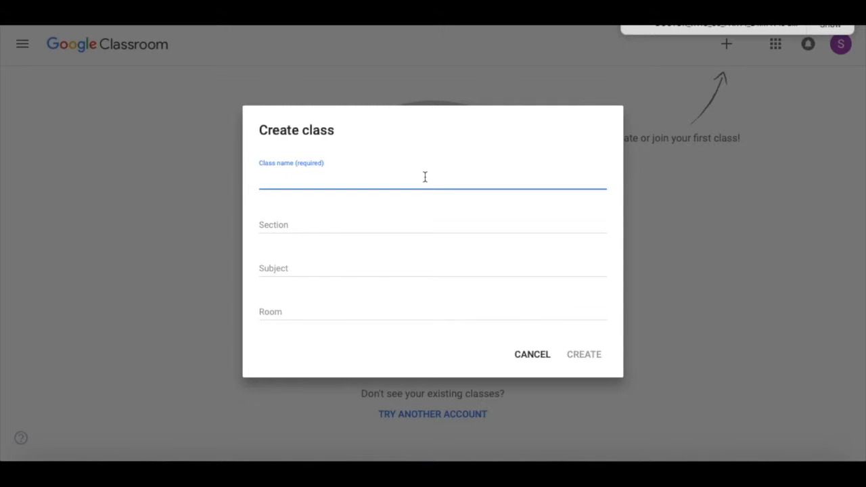
pyautogui.write('Tutorial')
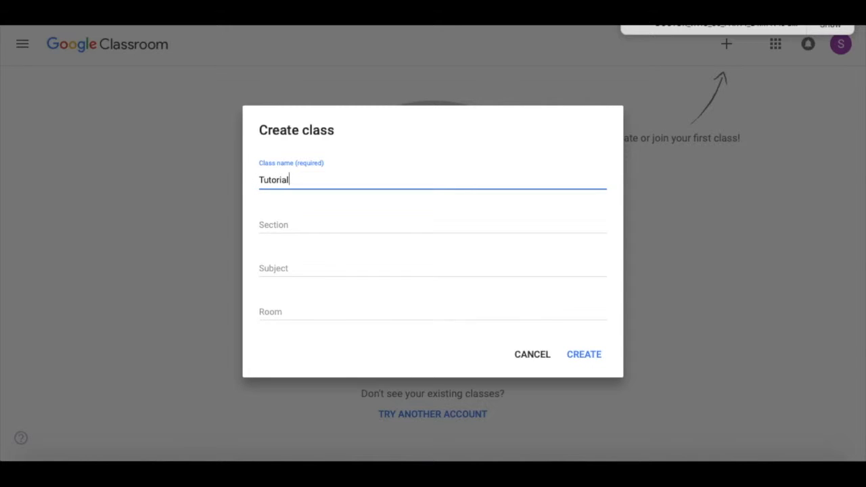
pyautogui.click(429, 219)
pyautogui.write('P')
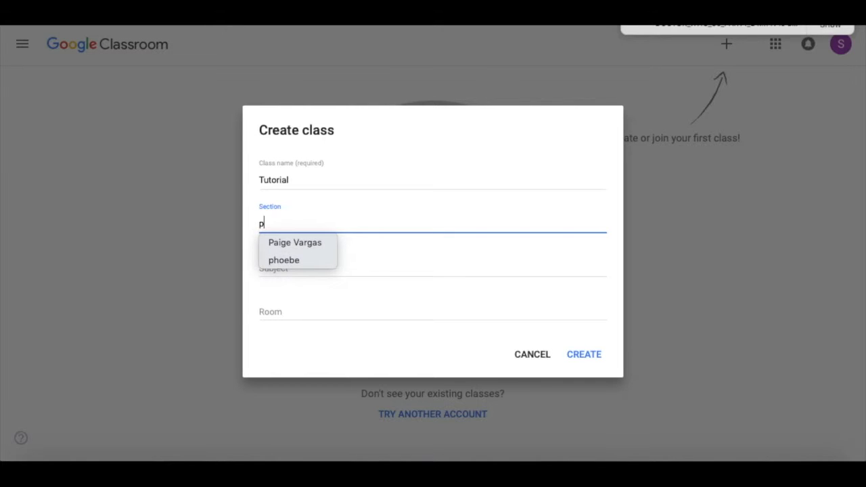
pyautogui.press('BackSpace')
pyautogui.write('Sp')
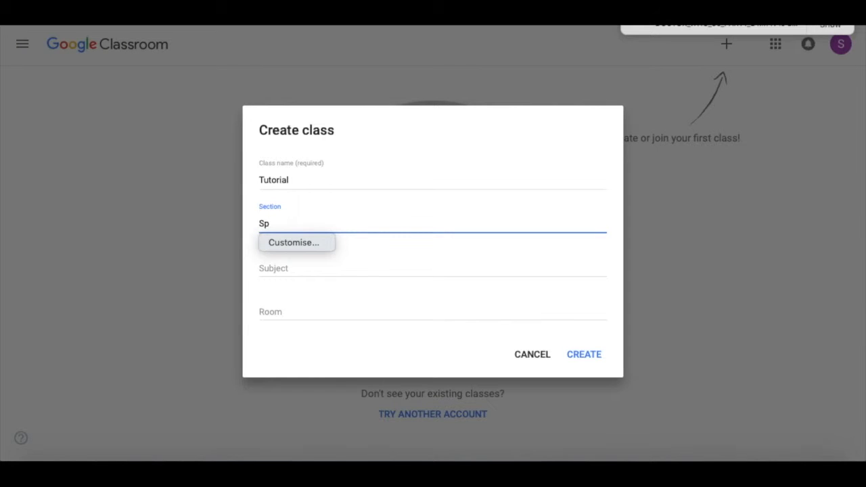
pyautogui.press('BackSpace')
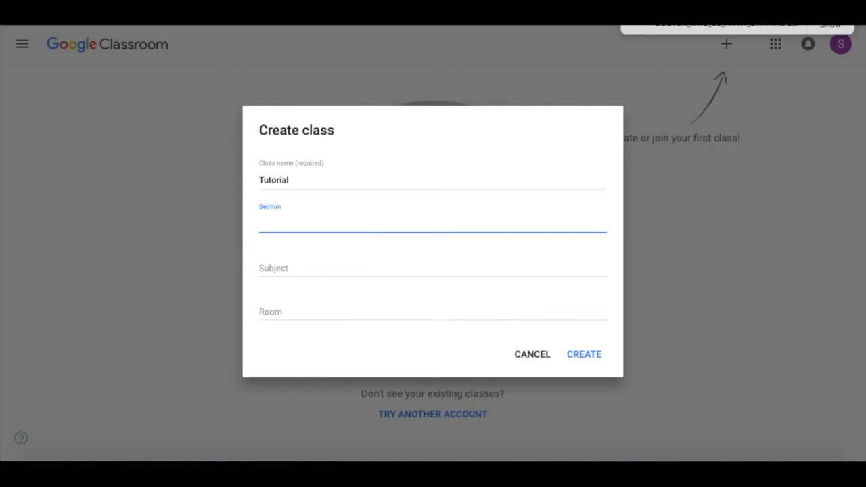
# Try 'English 9' and 'English 7' as the subject, then clear it and move to Room
pyautogui.click(311, 265)
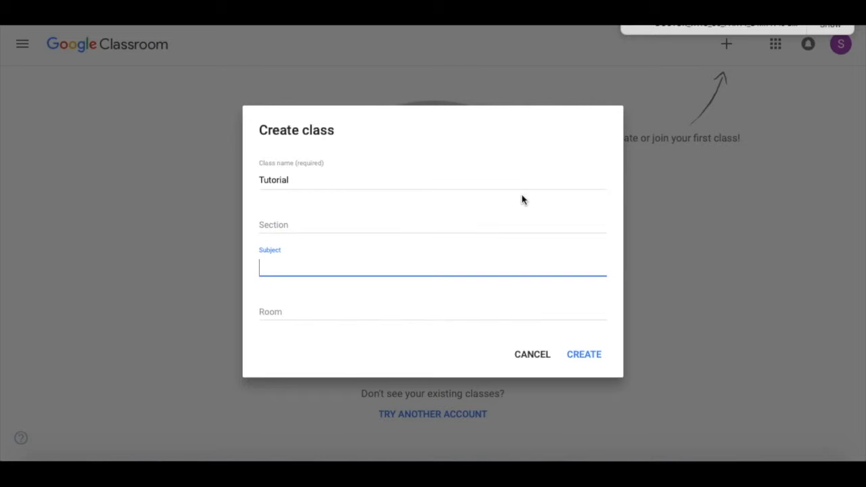
pyautogui.write('Eng')
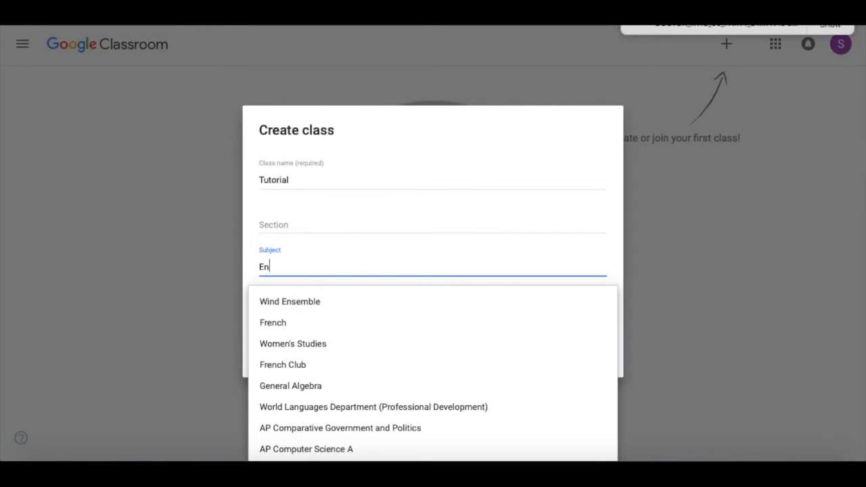
pyautogui.press('Down')
pyautogui.press('Down')
pyautogui.press('Down')
pyautogui.press('Down')
pyautogui.click(309, 365)
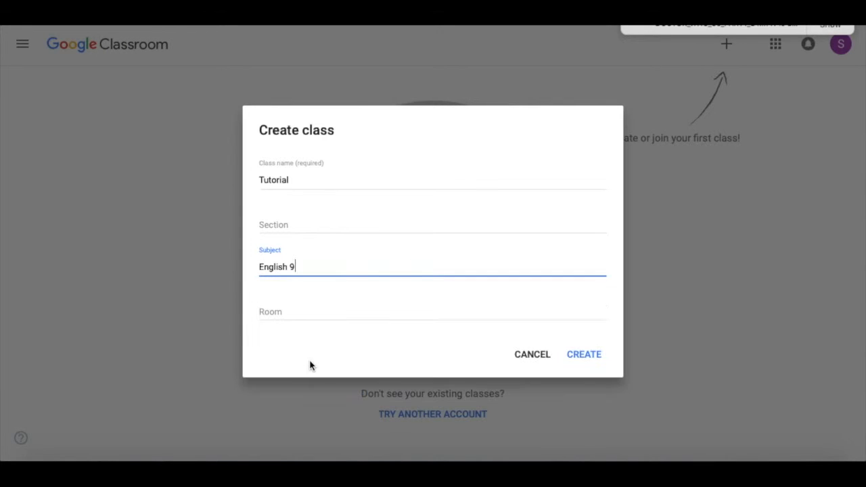
pyautogui.press('BackSpace')
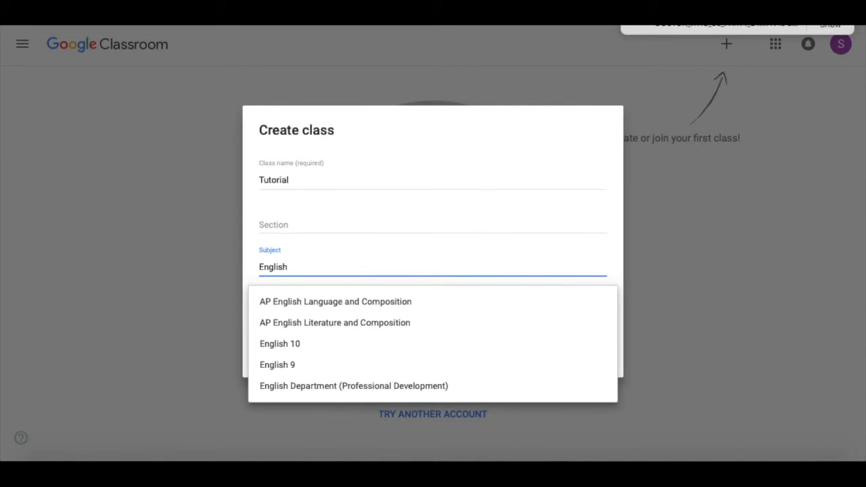
pyautogui.write('7')
pyautogui.press('BackSpace')
pyautogui.press('BackSpace')
pyautogui.press('BackSpace')
pyautogui.press('BackSpace')
pyautogui.press('BackSpace')
pyautogui.press('BackSpace')
pyautogui.press('BackSpace')
pyautogui.press('BackSpace')
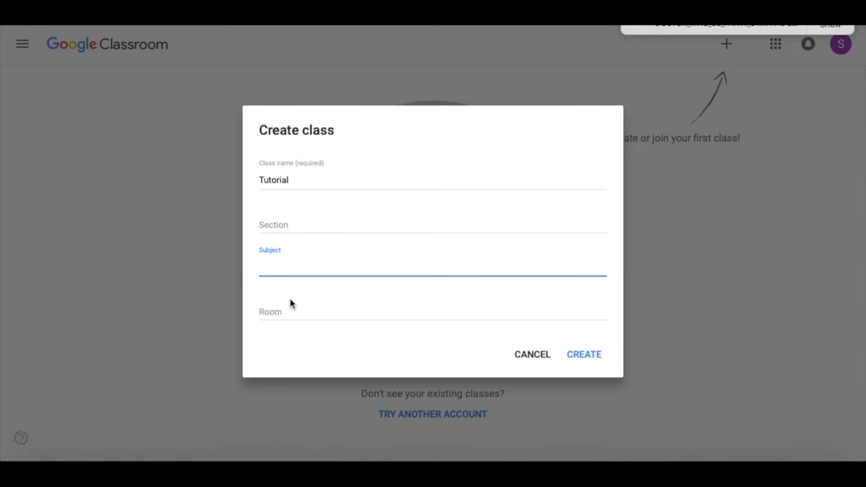
pyautogui.click(291, 304)
pyautogui.write('c-')
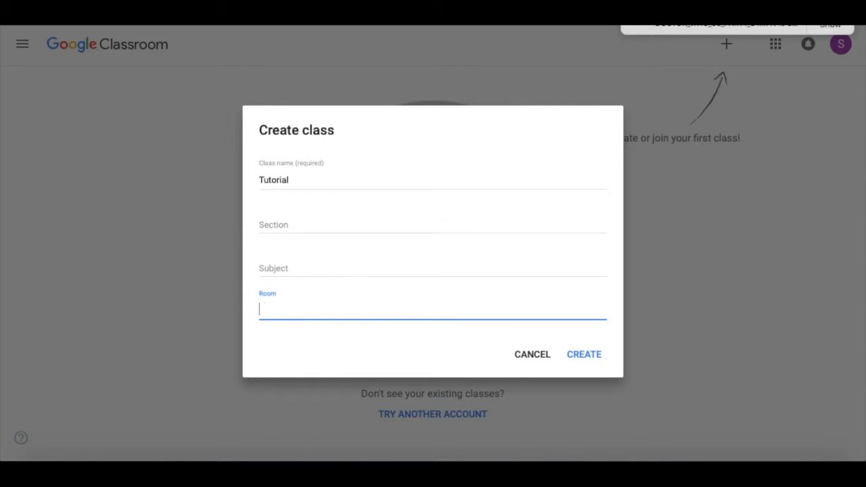
# Enter the teacher's name as section, 'Teach' as subject and 'G-2' as room, then create the class
pyautogui.click(262, 222)
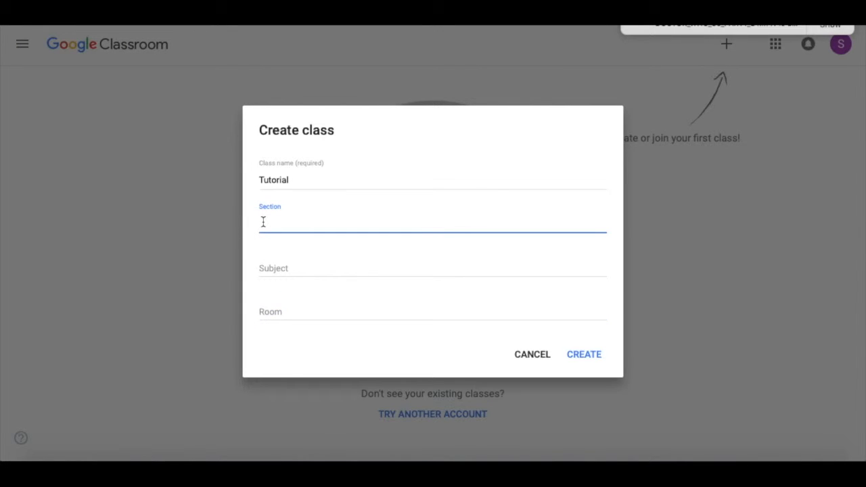
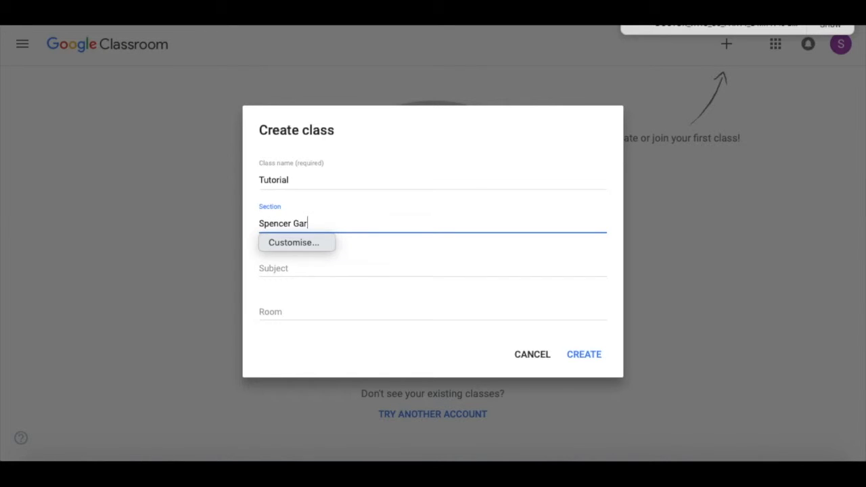
pyautogui.click(363, 261)
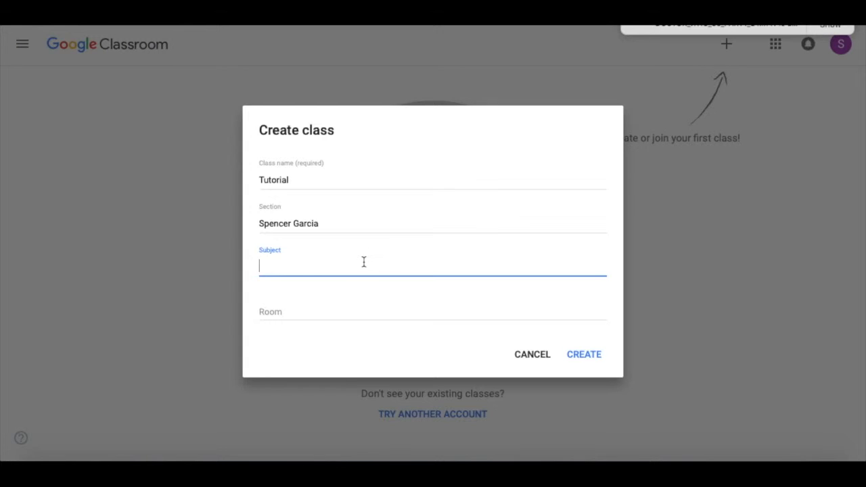
pyautogui.write('Teach')
pyautogui.click(310, 312)
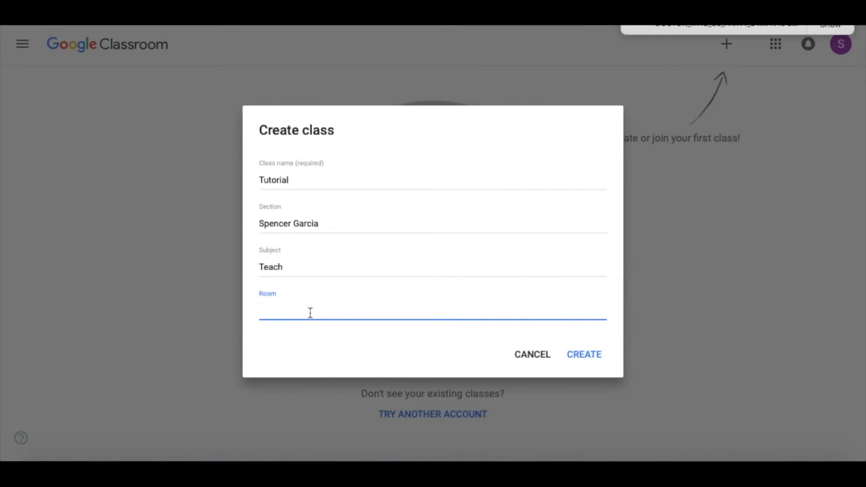
pyautogui.write('G-2')
pyautogui.click(585, 360)
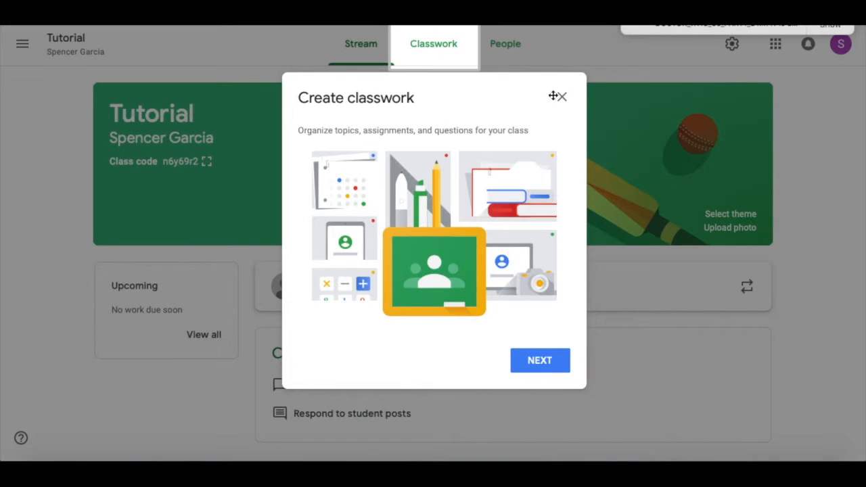
# Dismiss the Create classwork introduction and briefly highlight the class code on the banner
pyautogui.click(562, 98)
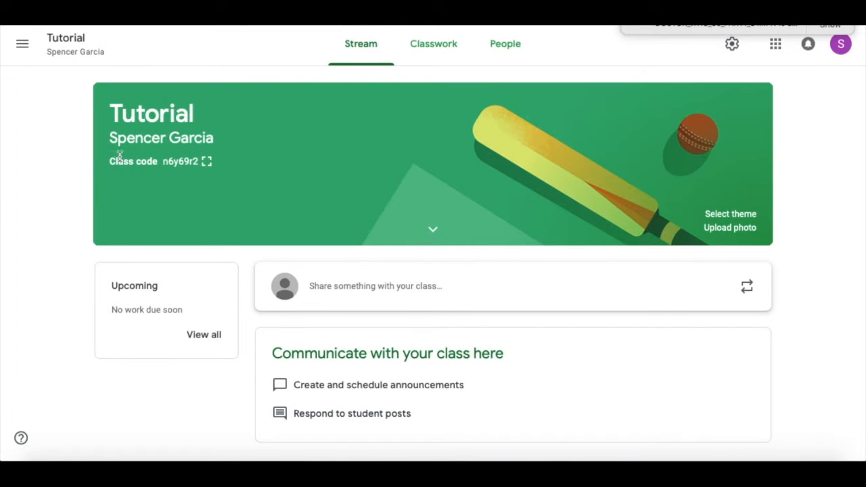
pyautogui.moveTo(110, 161); pyautogui.dragTo(182, 156)
pyautogui.click(182, 190)
# Open Class settings and view the stream posting permissions without changing them
pyautogui.click(730, 45)
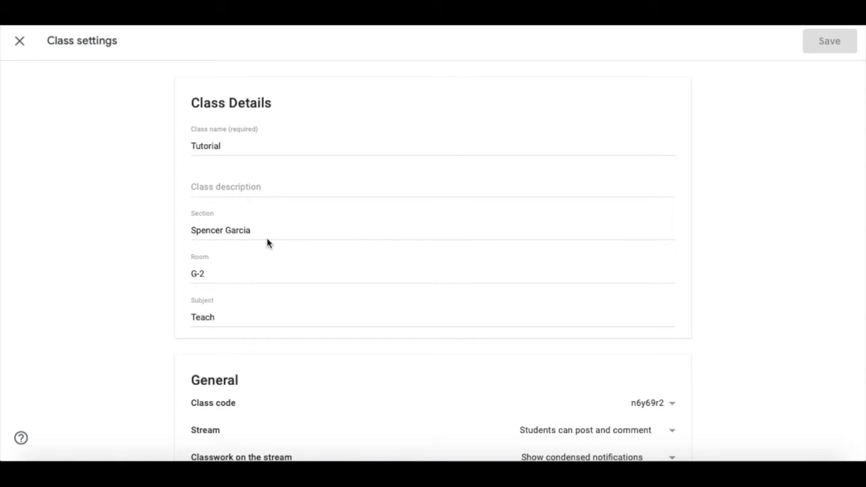
pyautogui.scroll(-1, 324, 207)
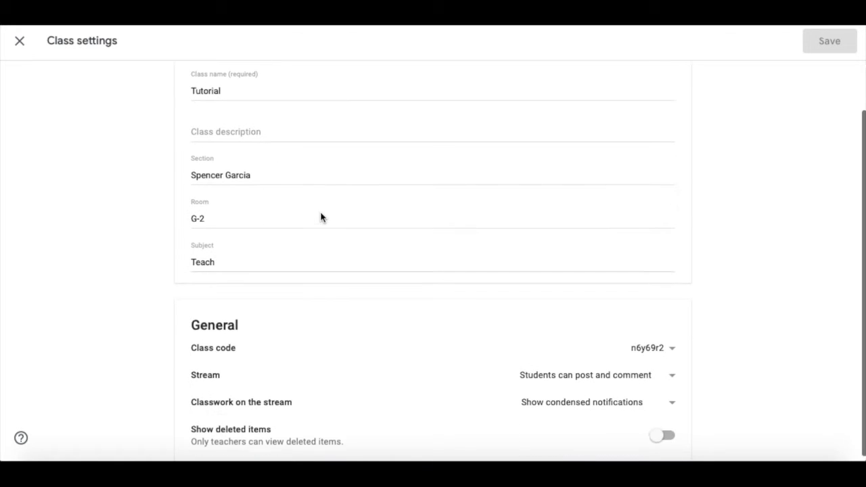
pyautogui.click(606, 372)
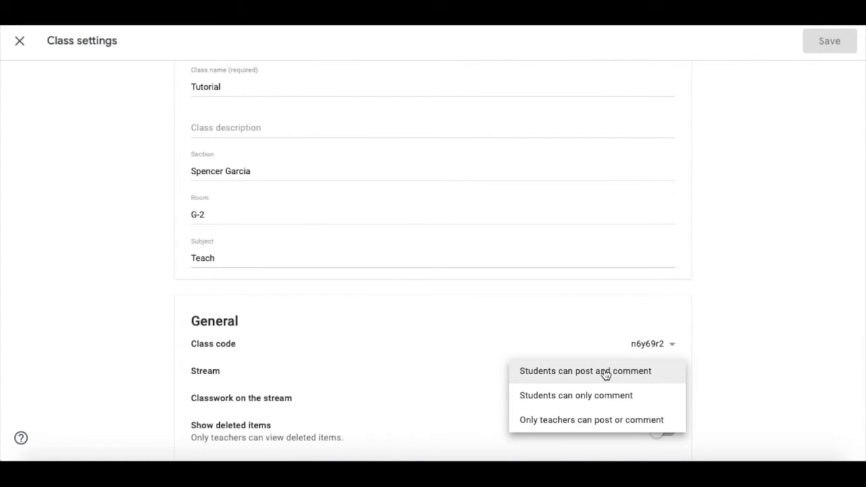
pyautogui.click(748, 368)
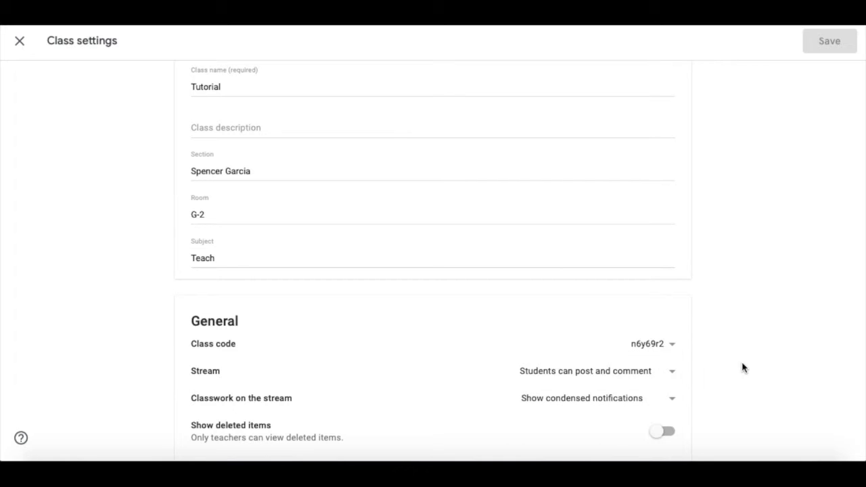
# Check the class code options, then close Class settings and return to the Stream
pyautogui.click(671, 344)
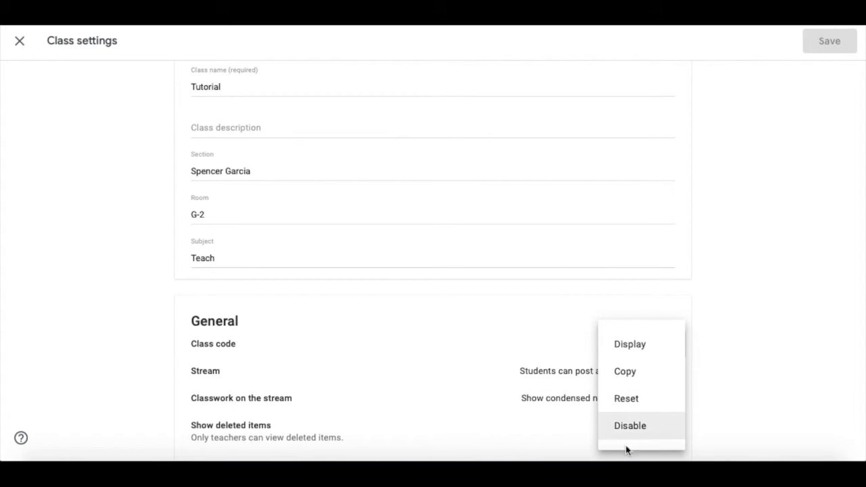
pyautogui.click(757, 315)
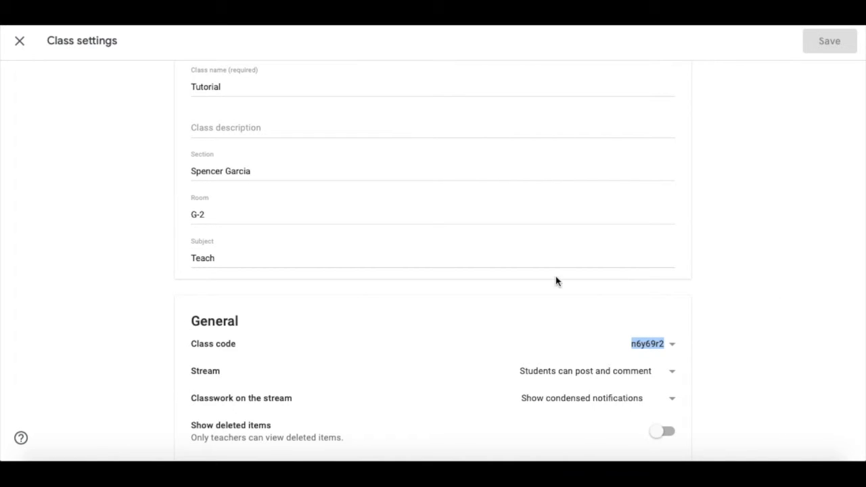
pyautogui.scroll(1, 555, 278)
pyautogui.click(774, 315)
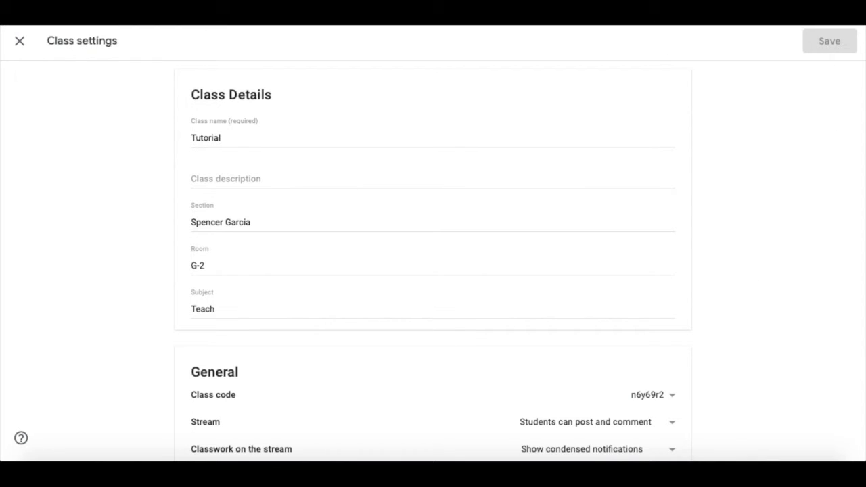
pyautogui.click(20, 41)
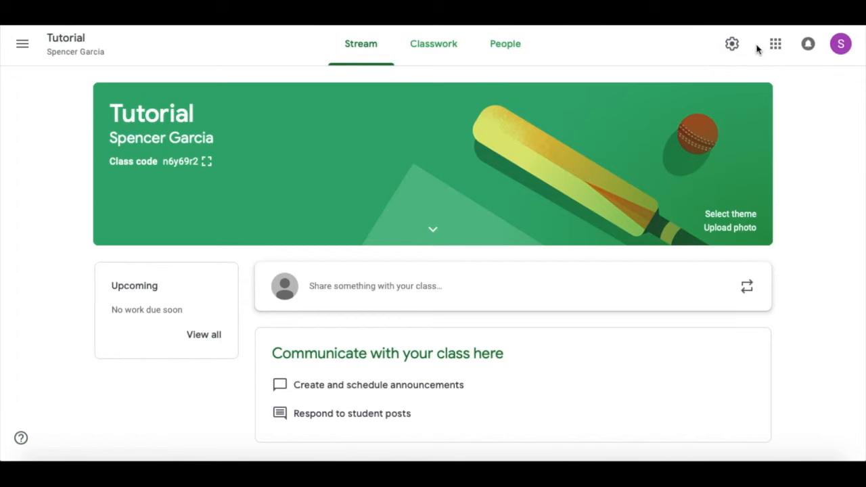
# On the Classwork page, start a new assignment, dismissing the quiz and scheduling tips
pyautogui.click(439, 52)
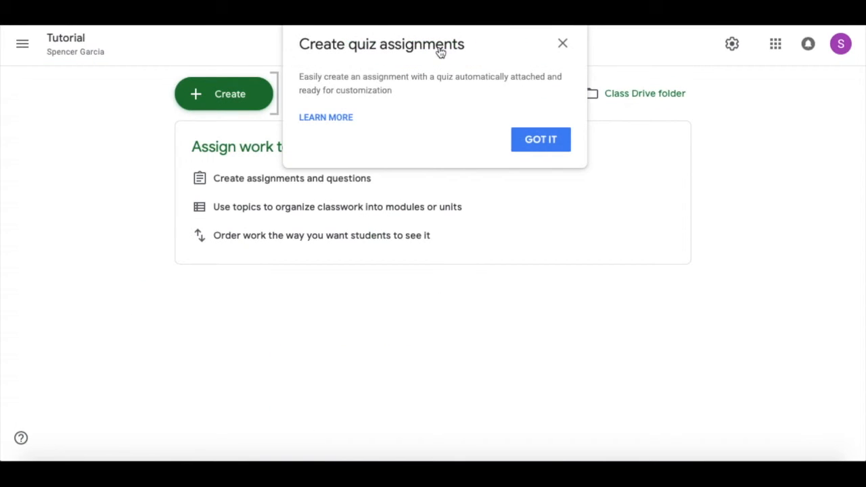
pyautogui.click(562, 43)
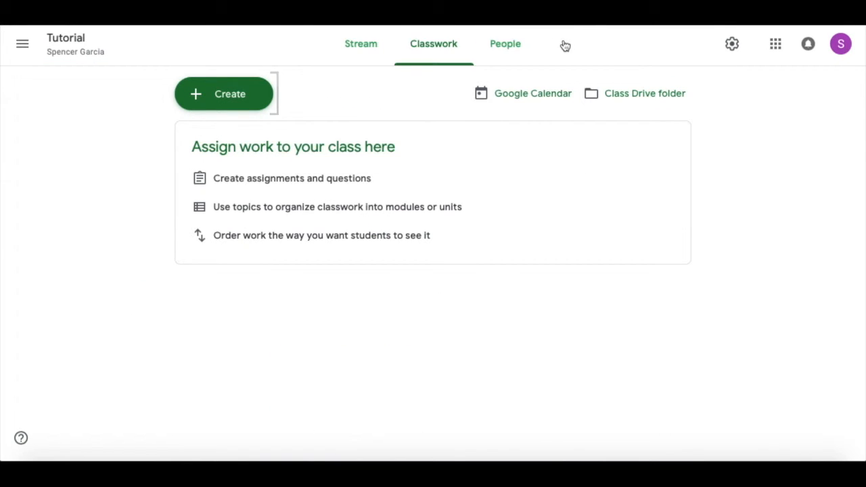
pyautogui.click(236, 93)
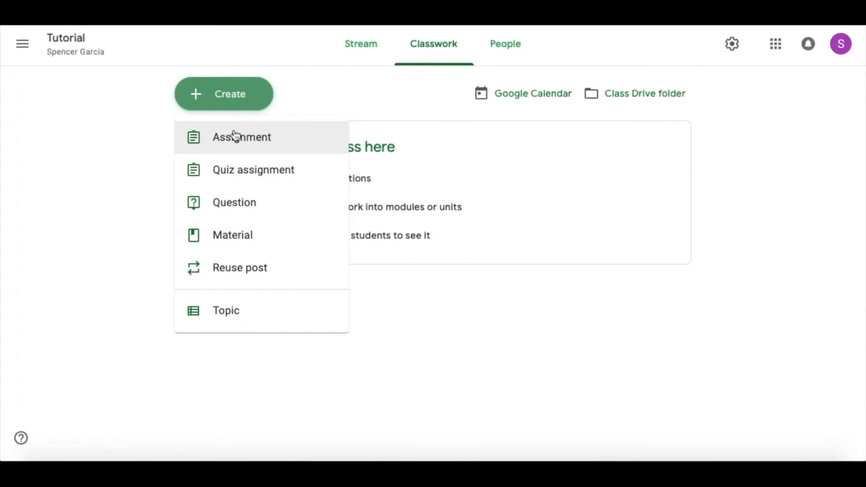
pyautogui.click(237, 136)
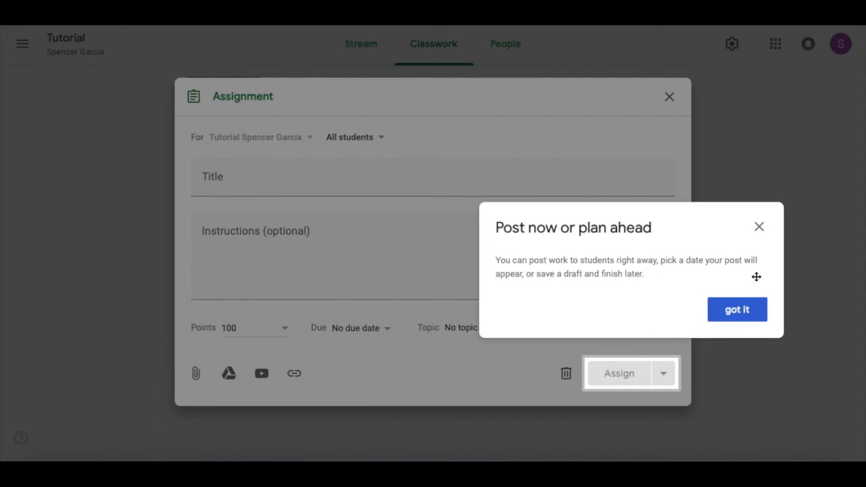
pyautogui.click(734, 310)
# Inspect the assignment's Title, Instructions, Due, Topic and Points fields, then discard it unsaved
pyautogui.click(369, 171)
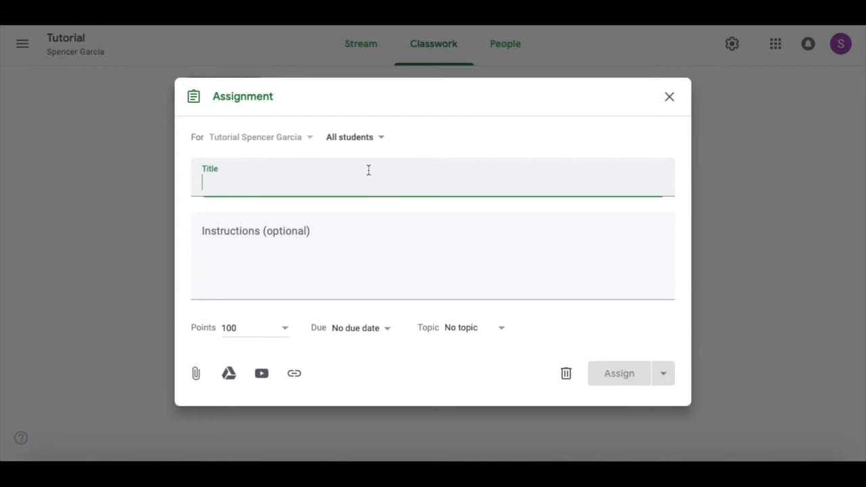
pyautogui.click(306, 236)
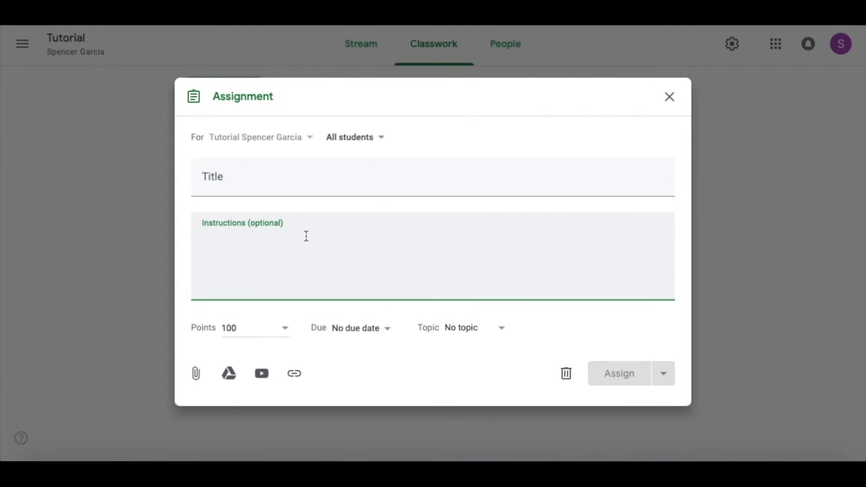
pyautogui.click(351, 335)
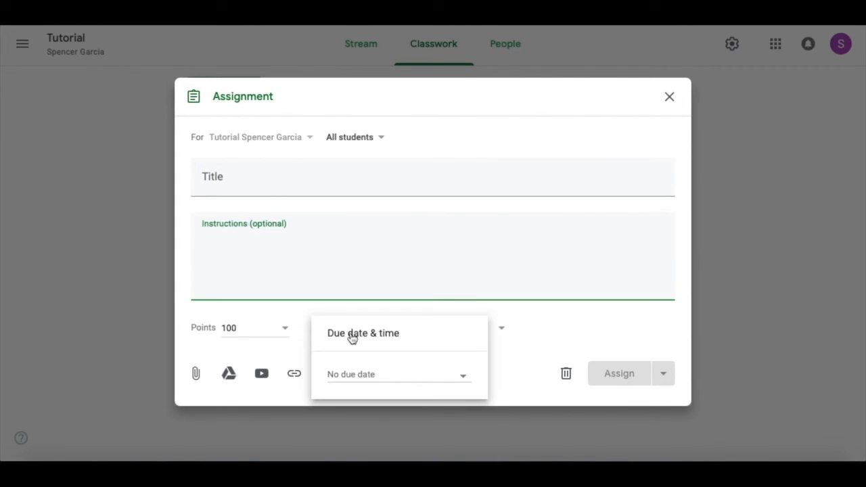
pyautogui.click(562, 346)
pyautogui.click(464, 326)
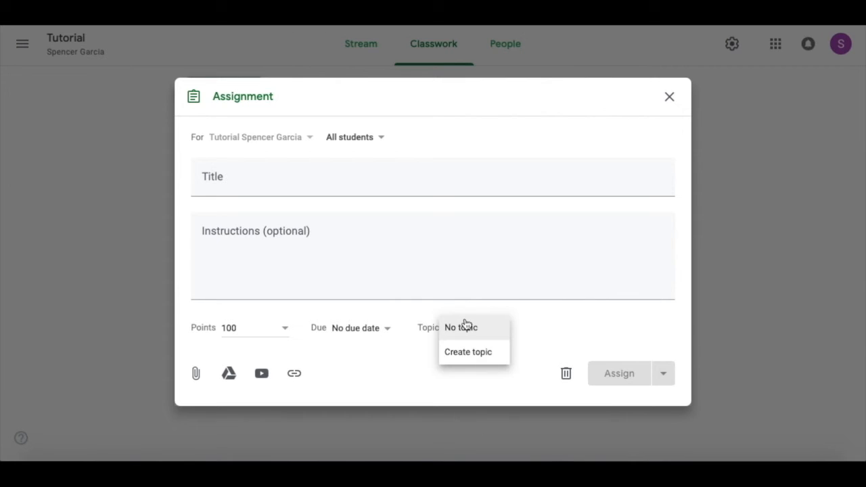
pyautogui.click(377, 368)
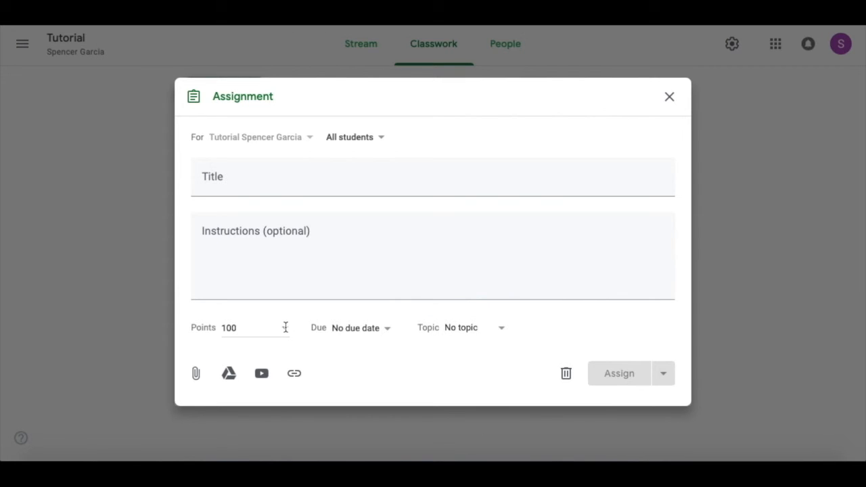
pyautogui.click(285, 327)
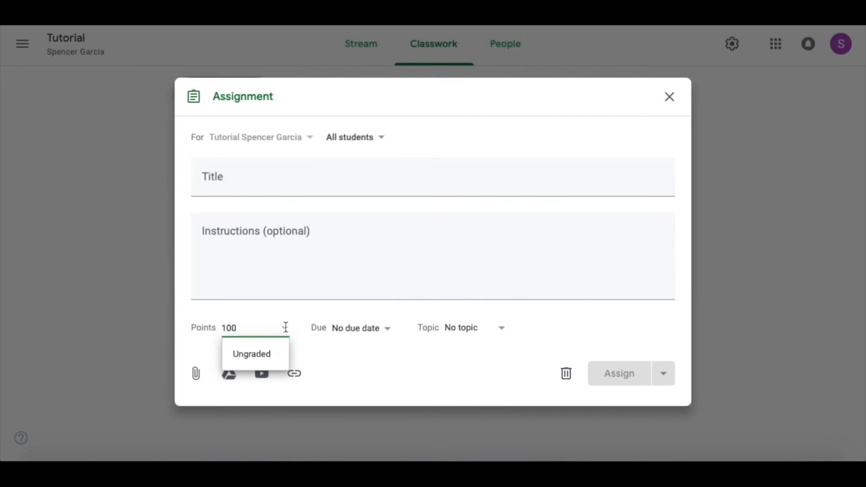
pyautogui.click(669, 97)
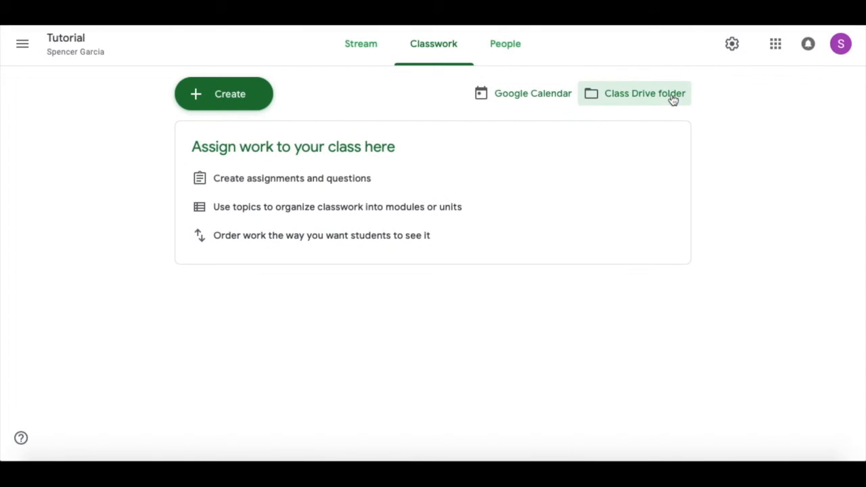
pyautogui.click(548, 97)
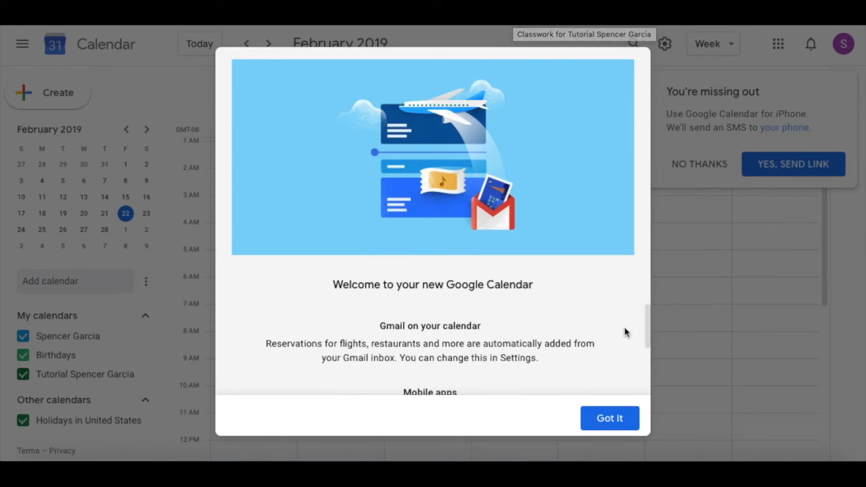
pyautogui.click(604, 416)
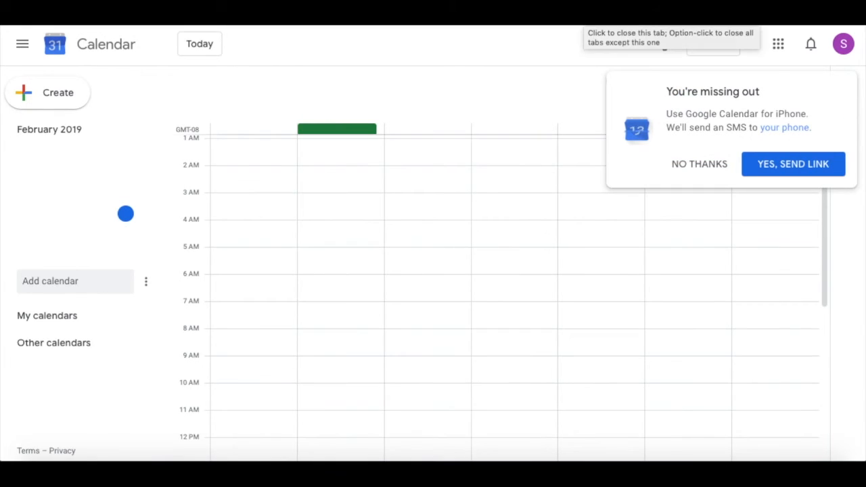
pyautogui.click(583, 19)
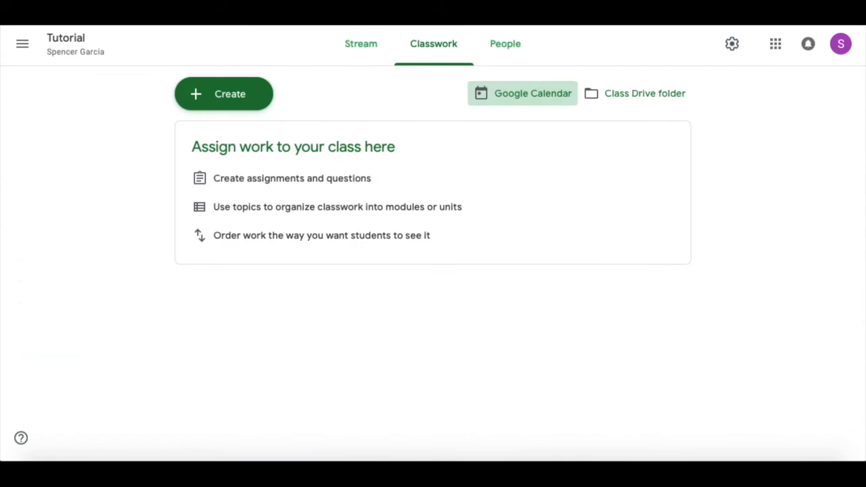
pyautogui.click(638, 94)
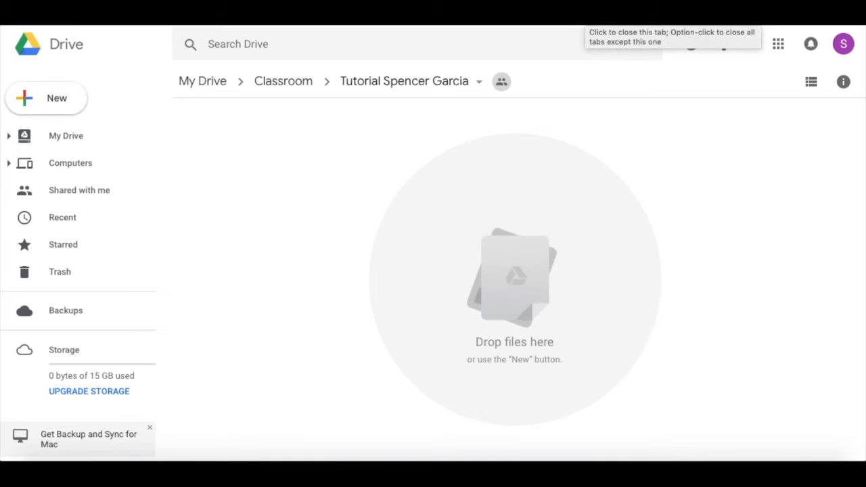
pyautogui.click(585, 15)
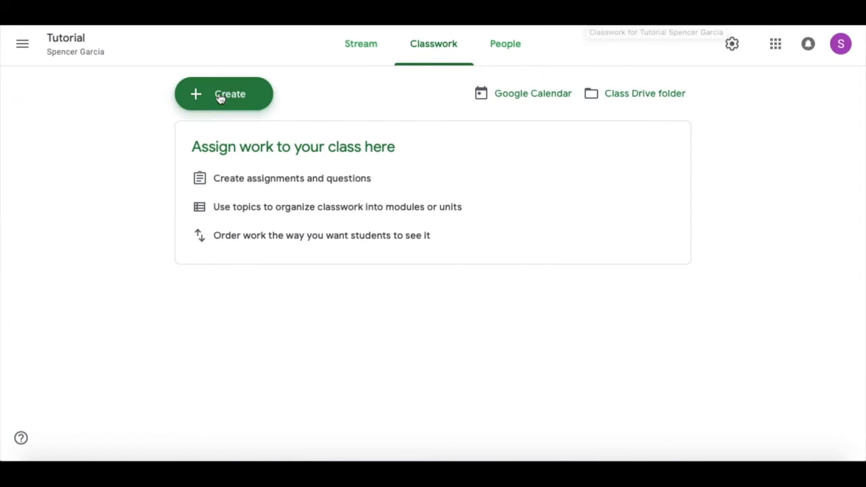
# View the class's People page and glance at the navigation menu
pyautogui.click(526, 42)
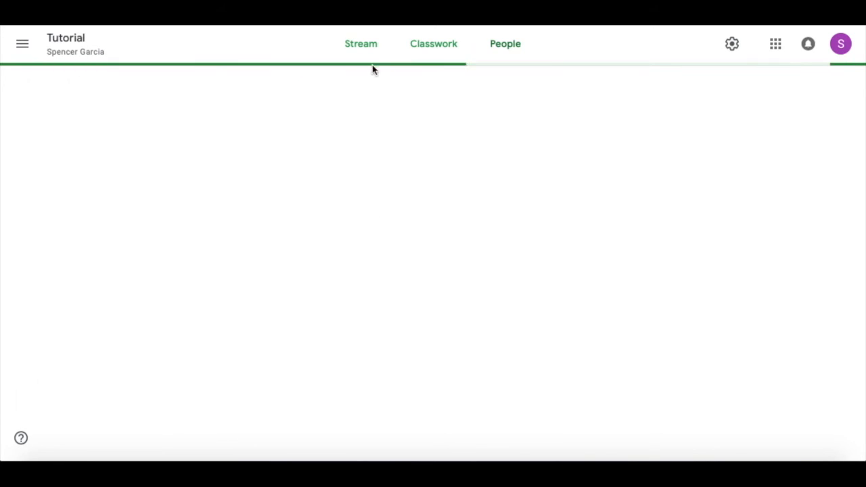
pyautogui.click(22, 45)
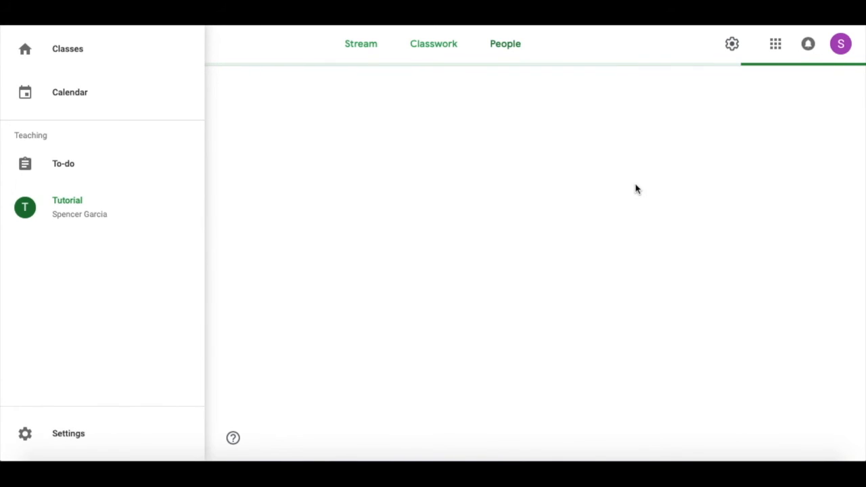
pyautogui.click(787, 49)
# Go to the Classroom home page through the Google apps grid
pyautogui.click(777, 44)
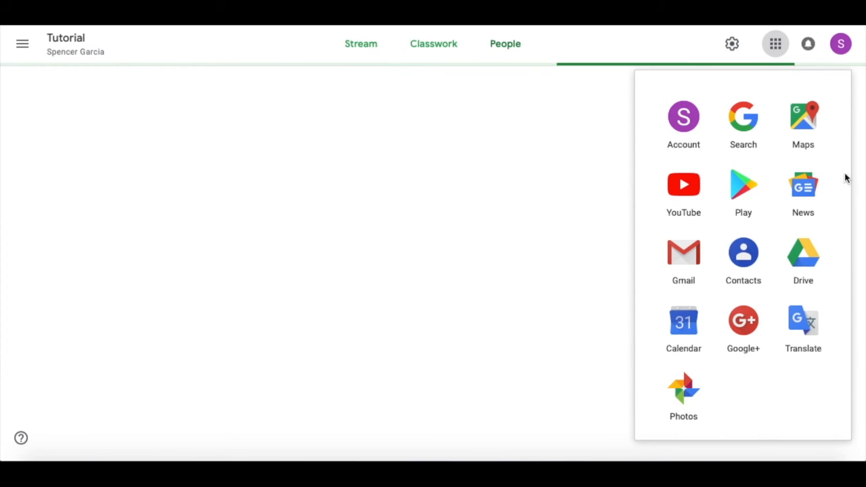
pyautogui.scroll(-5, 751, 213)
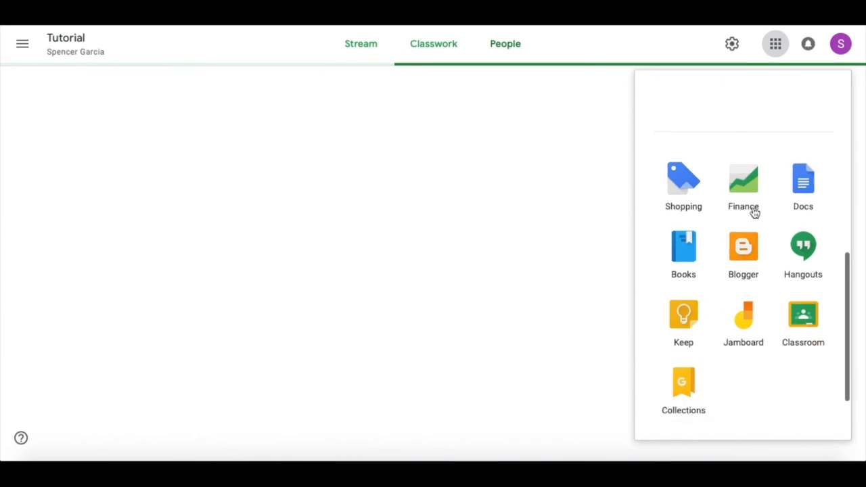
pyautogui.scroll(5, 773, 224)
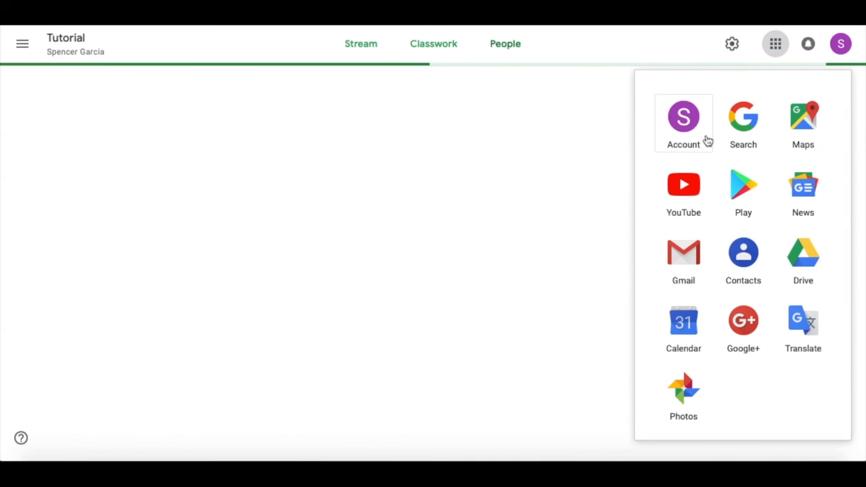
pyautogui.scroll(-5, 745, 166)
pyautogui.scroll(-2, 744, 171)
pyautogui.click(796, 241)
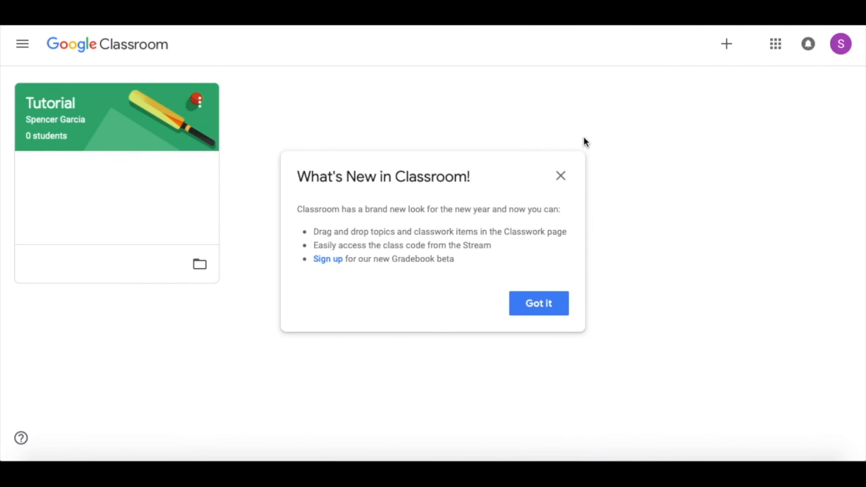
# Dismiss What's New, then preview the Join class dialog and account menu without changes
pyautogui.click(558, 179)
pyautogui.click(726, 43)
pyautogui.click(698, 79)
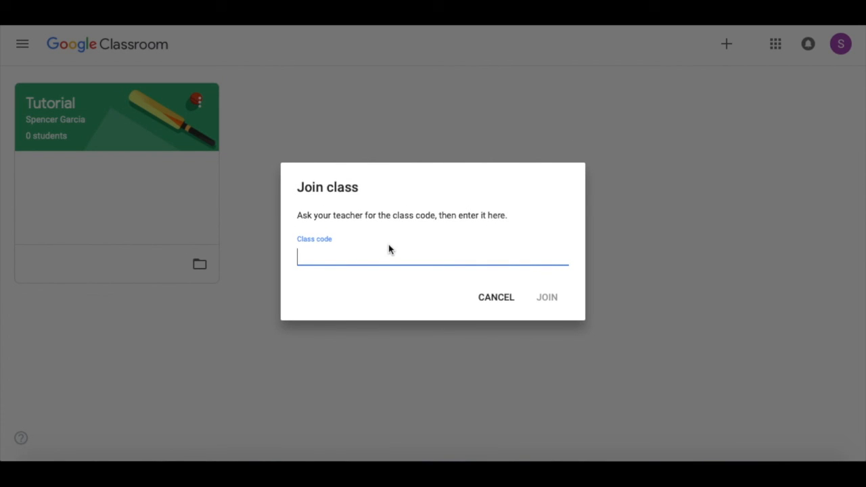
pyautogui.click(498, 300)
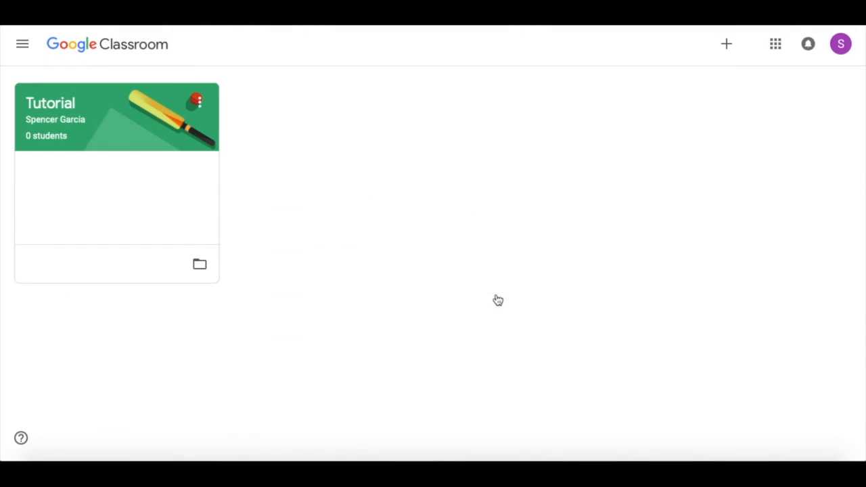
pyautogui.click(835, 46)
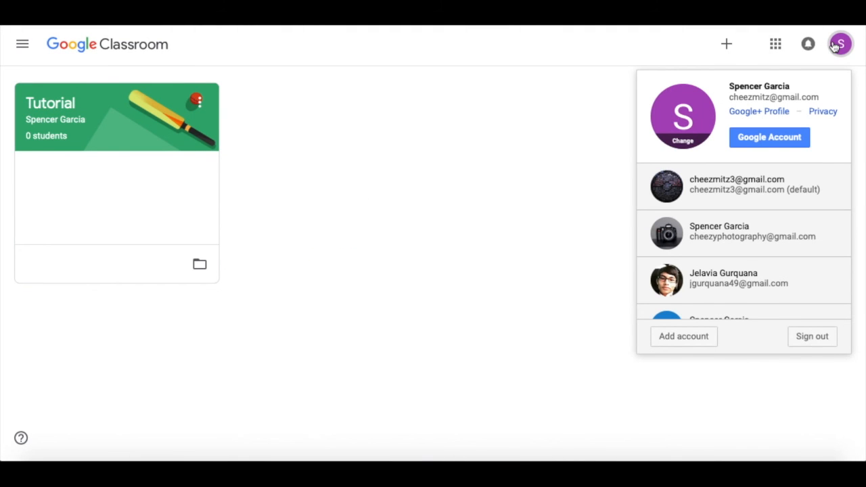
pyautogui.click(551, 160)
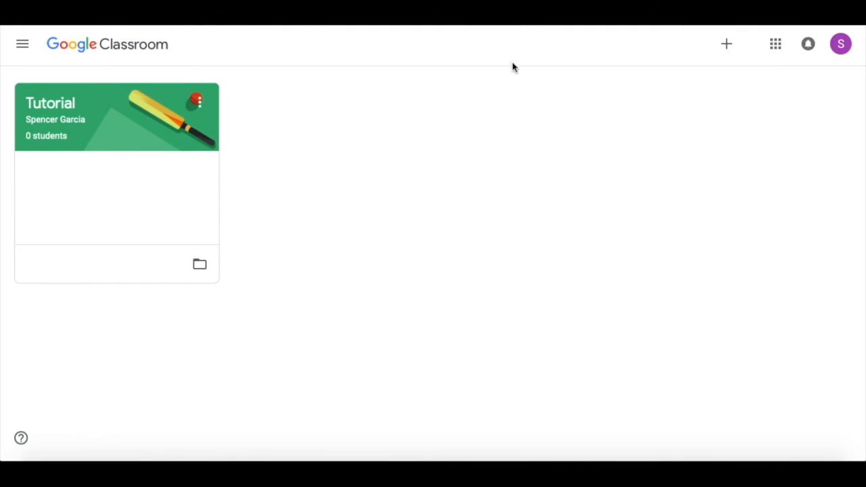